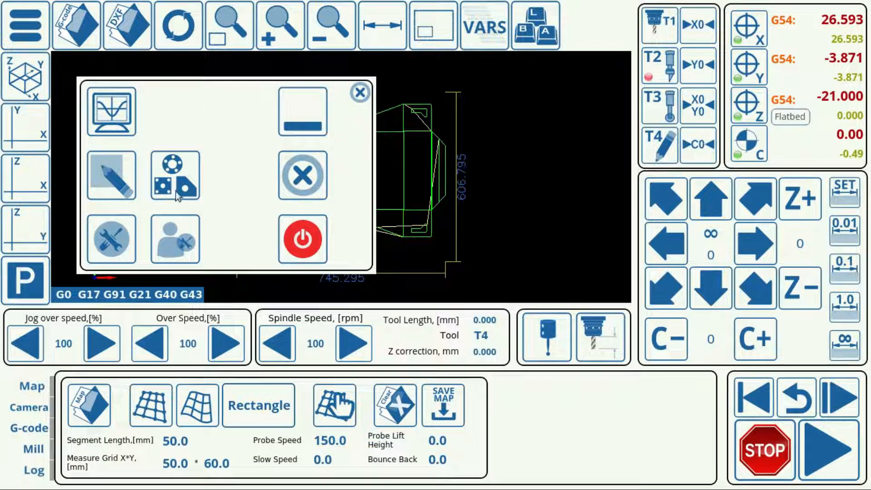
Open the configuration's motion settings and disable Fast Drawing.
click(111, 236)
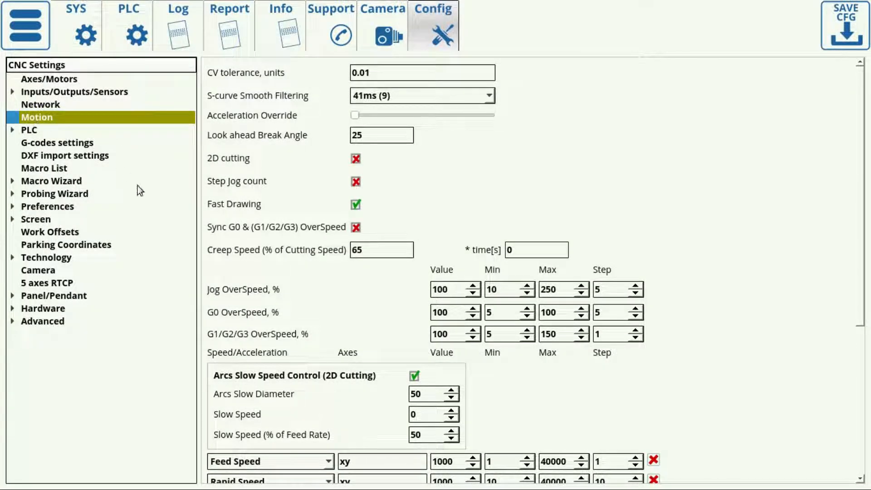
click(356, 205)
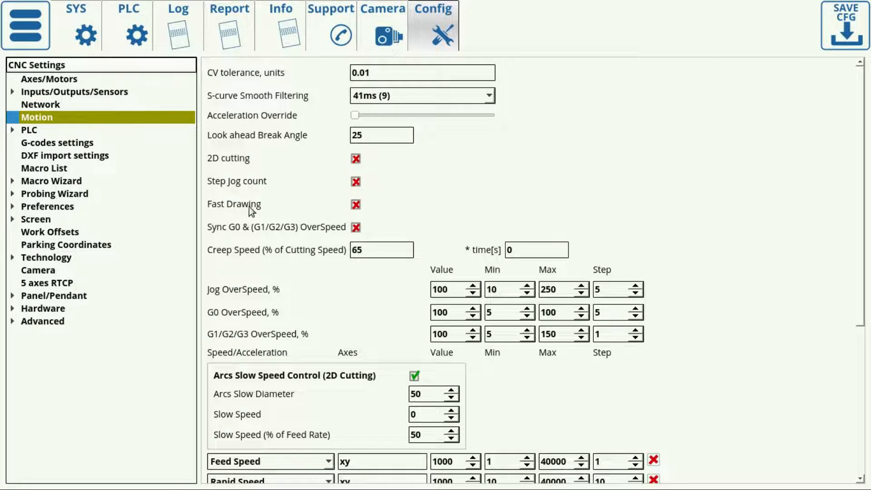
scroll(251, 209, down, 5)
scroll(785, 81, up, 5)
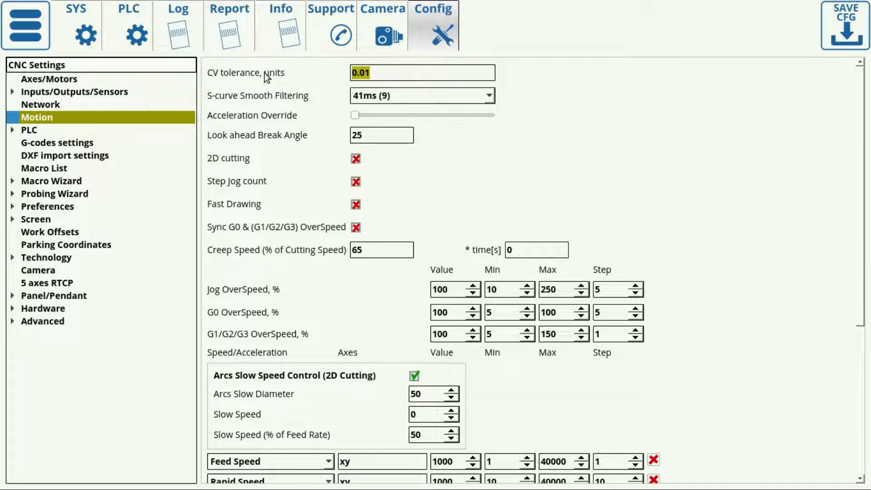
Review the CV tolerance and the S-curve Smooth Filtering choices, keeping 41ms (9) selected.
click(383, 71)
key(alt+Tab)
click(392, 95)
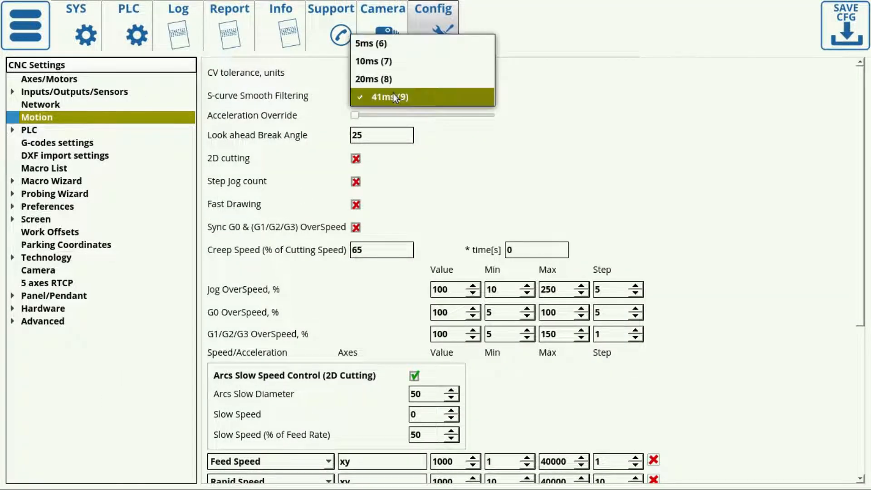
click(377, 98)
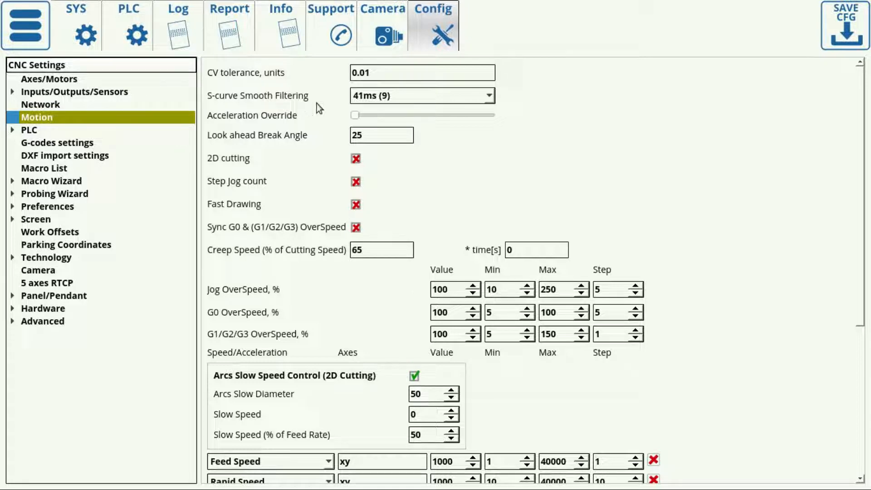
click(374, 102)
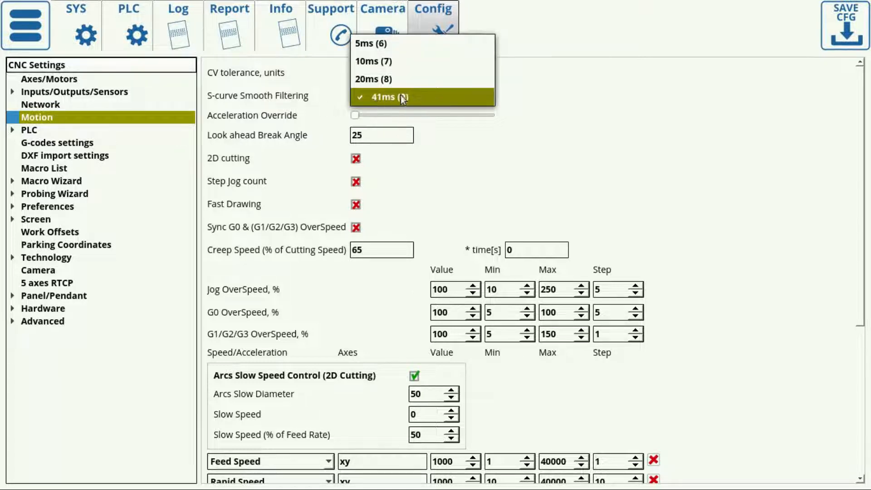
click(475, 98)
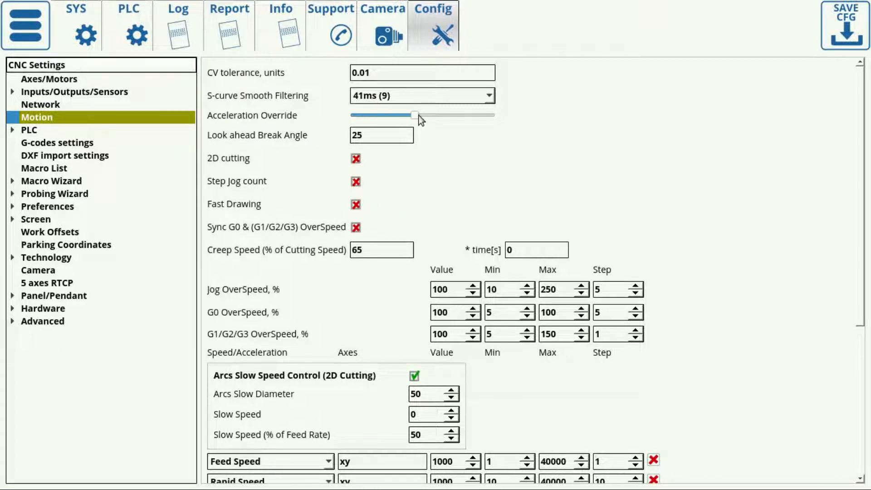
Try the Acceleration Override slider and the 2D cutting option, restoring both, and examine the Look ahead Break Angle.
drag(416, 119, 378, 108)
double_click(389, 137)
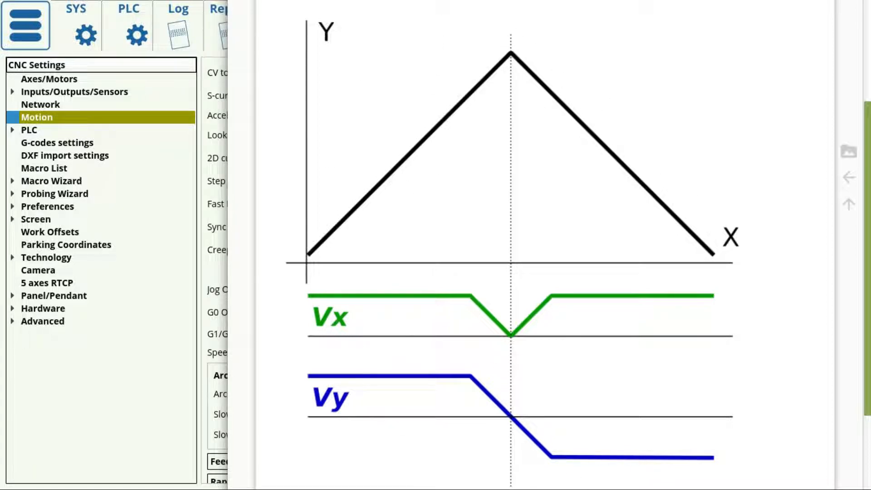
key(alt+Tab)
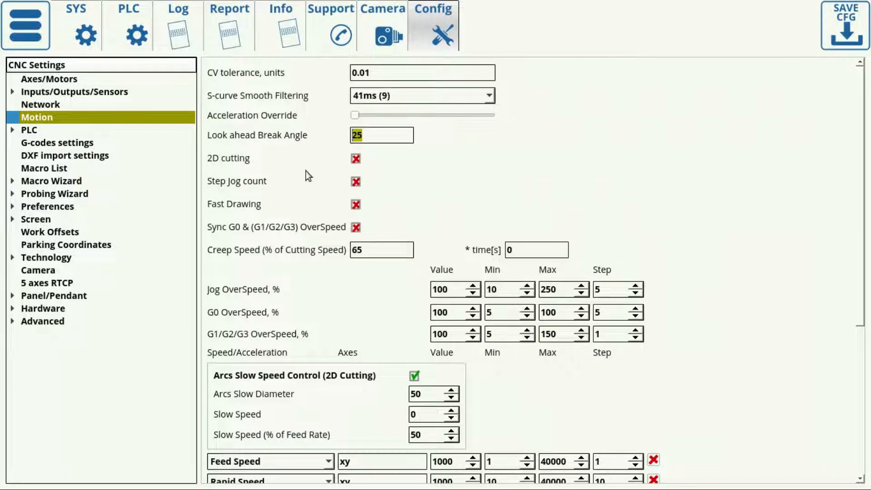
click(355, 158)
click(356, 158)
Enable Step Jog count and test it by jogging the X axis in the positive and negative directions.
click(357, 182)
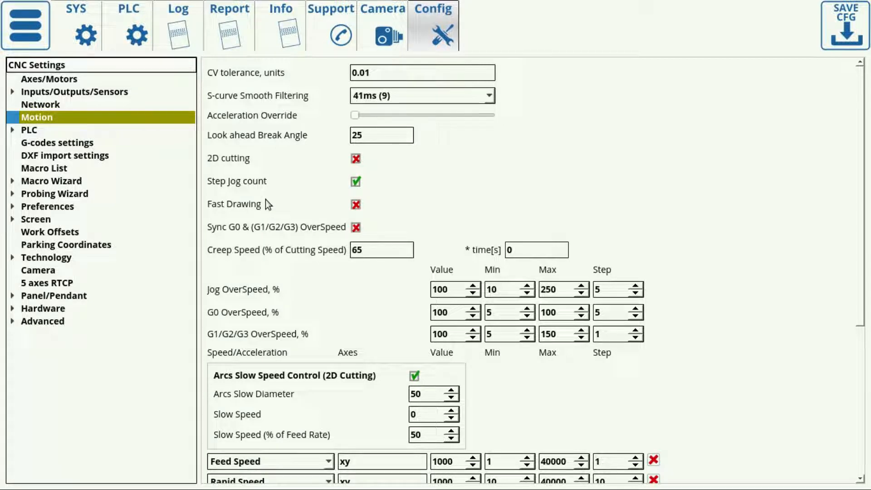
click(46, 39)
click(761, 247)
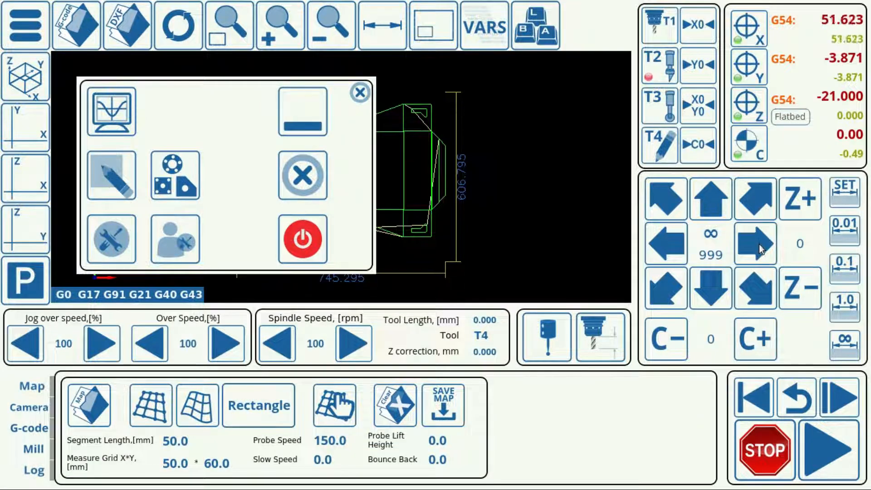
click(668, 246)
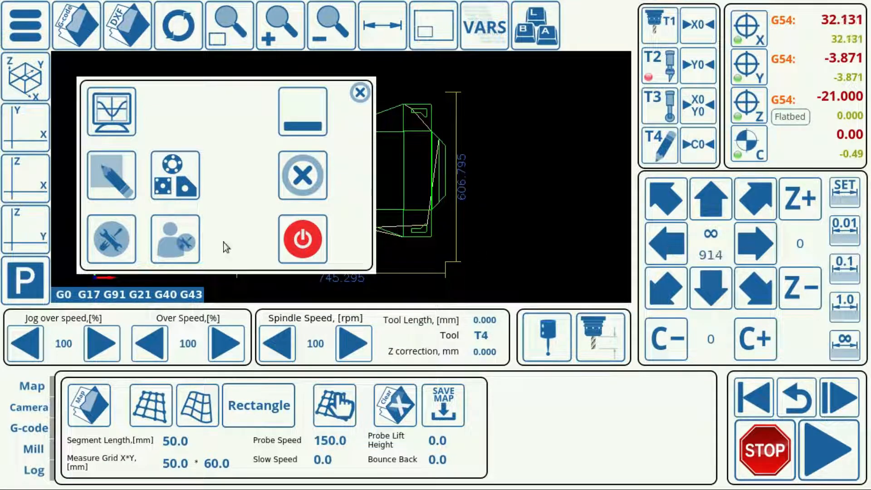
Reopen the motion settings and disable Fast Drawing again.
click(112, 239)
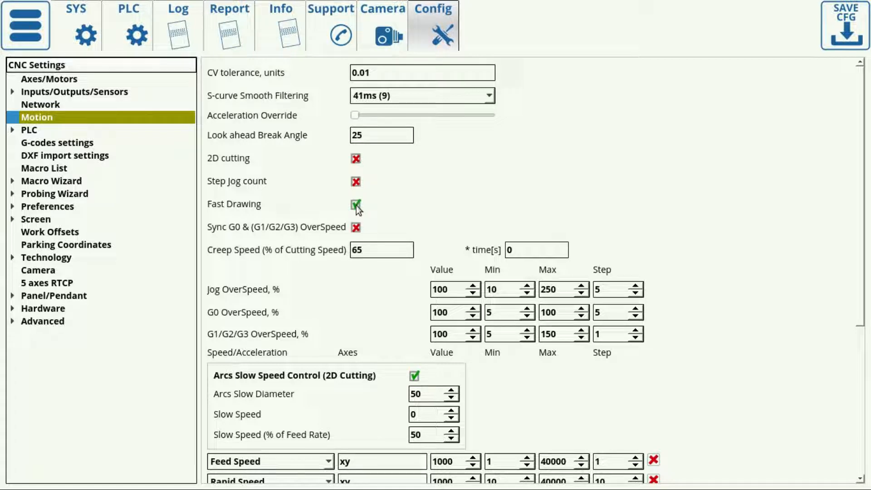
click(356, 205)
Test the Over Speed control on the main screen by repeatedly lowering and raising it, ending at 100%.
click(43, 30)
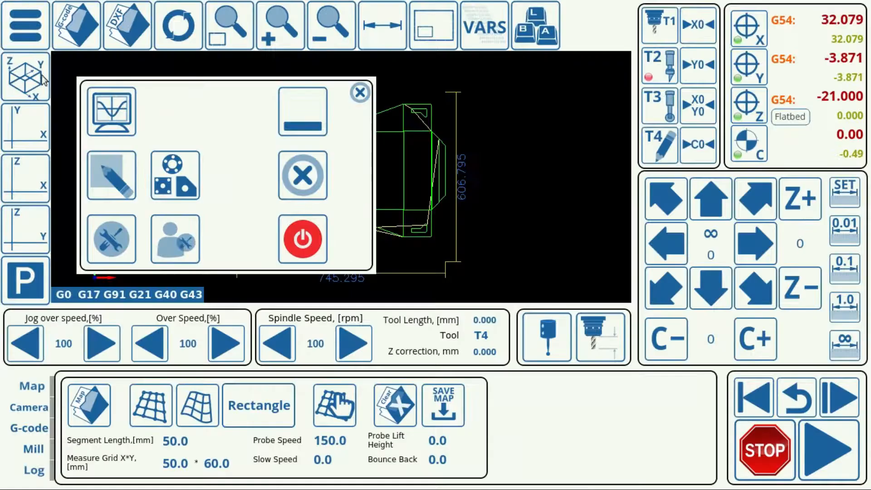
click(227, 345)
click(229, 345)
click(157, 346)
click(156, 346)
click(156, 345)
click(156, 346)
click(157, 346)
click(156, 345)
click(156, 346)
double_click(216, 341)
click(216, 341)
click(216, 341)
click(217, 341)
click(141, 346)
click(141, 347)
click(217, 347)
click(217, 347)
click(159, 343)
click(158, 343)
click(159, 343)
double_click(159, 343)
click(222, 341)
double_click(224, 343)
click(223, 343)
click(224, 343)
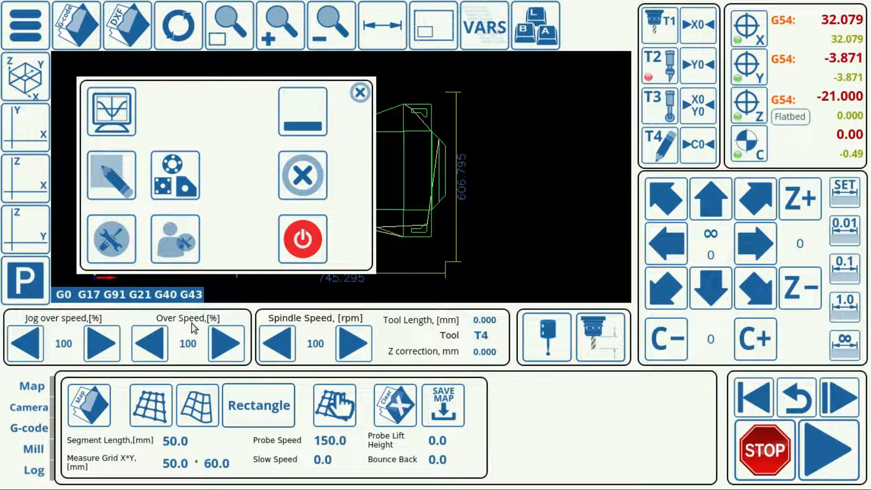
Disable Sync G0 & (G1/G2/G3) OverSpeed in the motion settings and save the configuration.
click(126, 238)
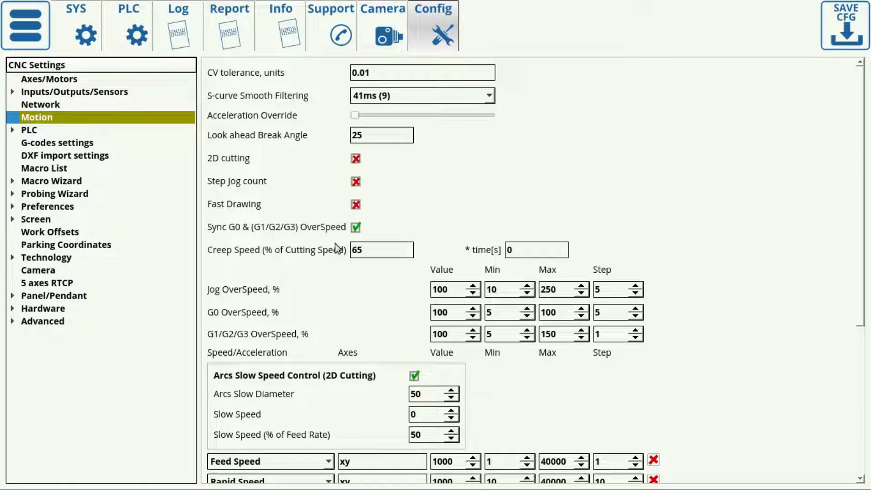
click(357, 227)
click(842, 28)
Test the Over Speed control on the main screen with synchronisation off, ending at 98%.
click(41, 27)
click(153, 348)
click(153, 349)
click(152, 348)
click(243, 346)
click(243, 345)
click(243, 345)
click(150, 344)
click(149, 345)
Check the G0 and G1/G2/G3 OverSpeed values in the motion settings.
click(119, 243)
scroll(254, 229, down, 3)
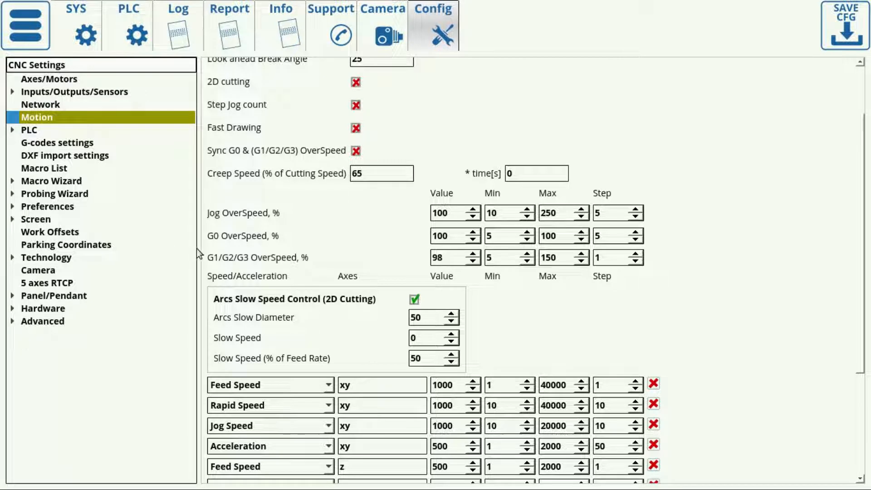
scroll(310, 199, up, 3)
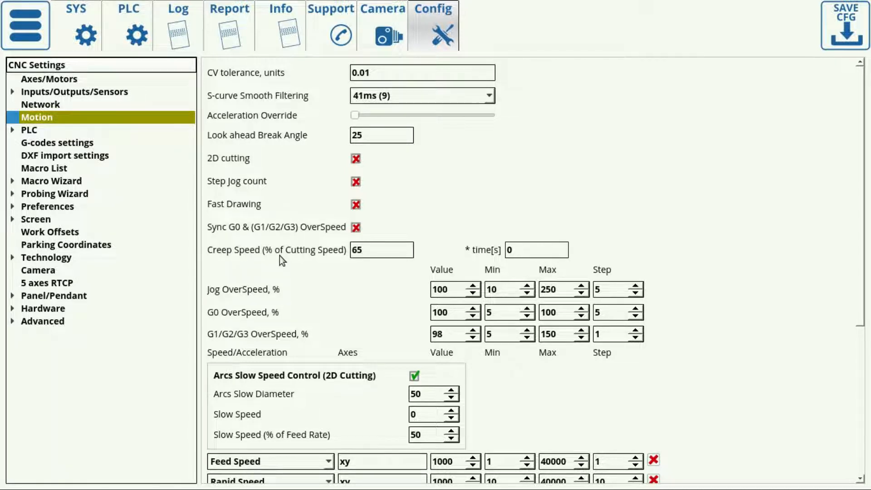
Set the Over Speed on the main screen to 100% using the numeric entry pad.
click(22, 28)
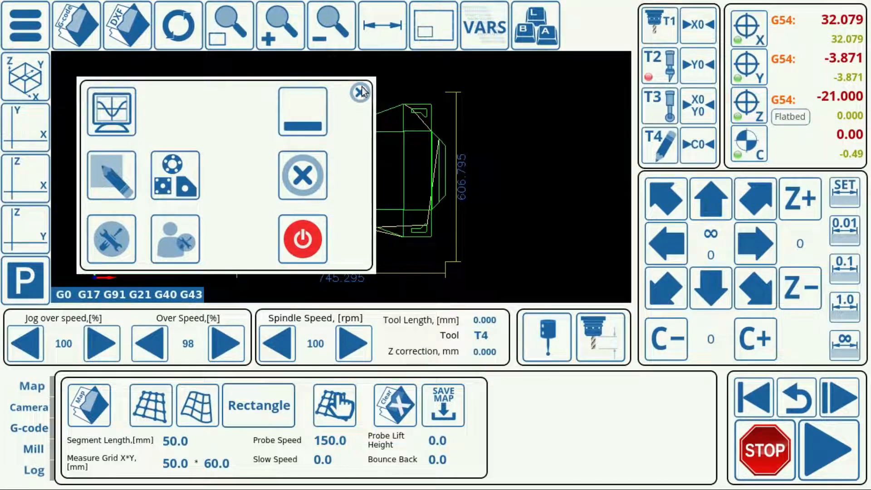
click(360, 92)
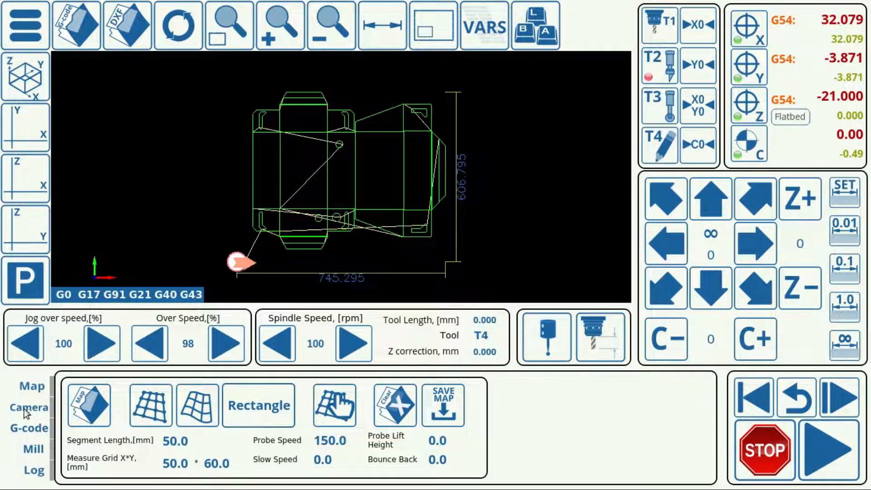
click(24, 30)
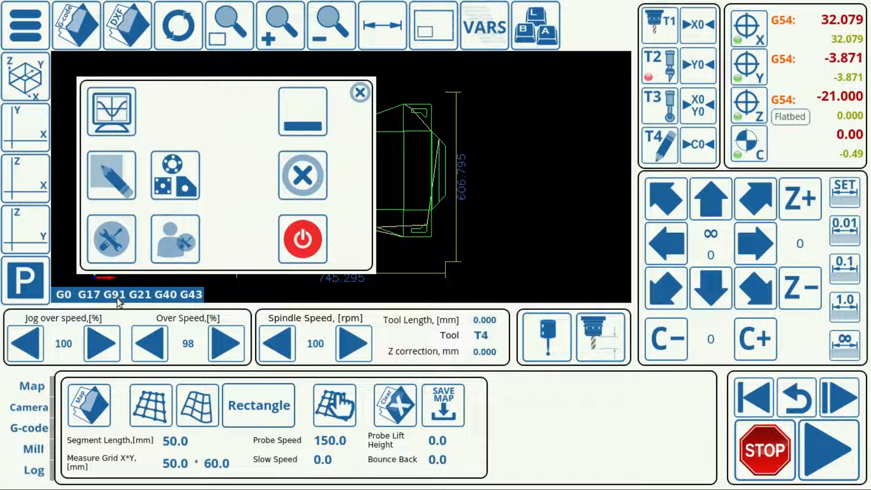
click(217, 344)
click(184, 344)
click(408, 281)
click(409, 281)
click(405, 320)
click(500, 178)
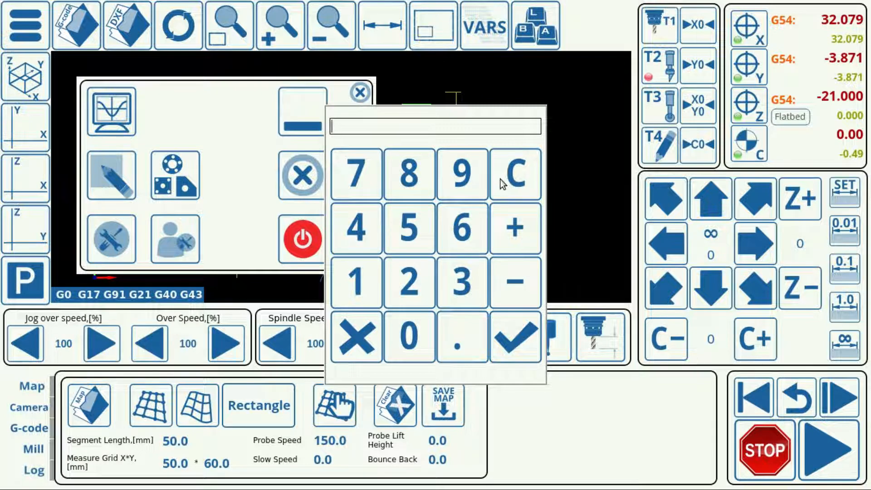
click(370, 299)
click(408, 334)
click(409, 335)
click(499, 341)
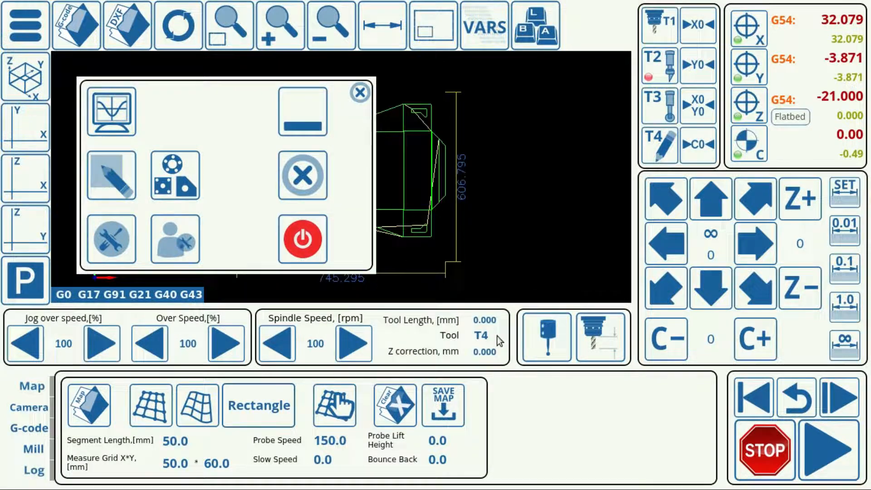
Set the Jog OverSpeed maximum to 100% in the motion settings.
click(112, 239)
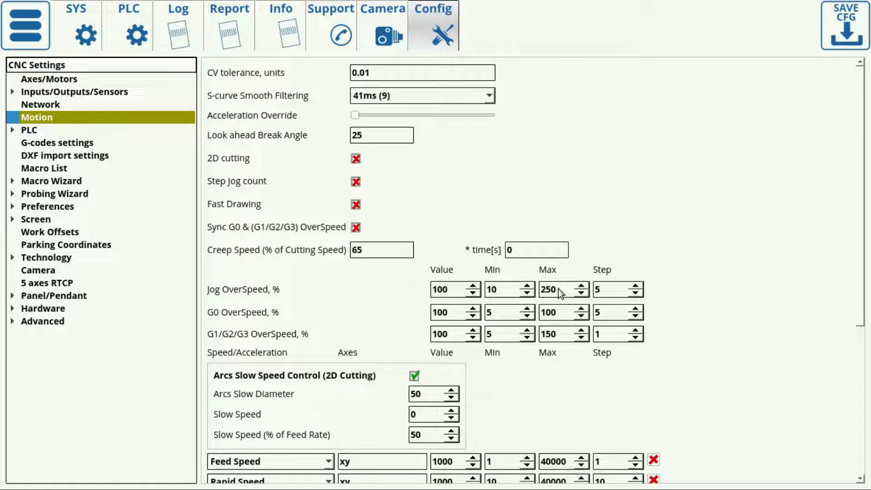
drag(559, 291, 535, 290)
text(100)
drag(563, 294, 531, 295)
drag(556, 317, 505, 311)
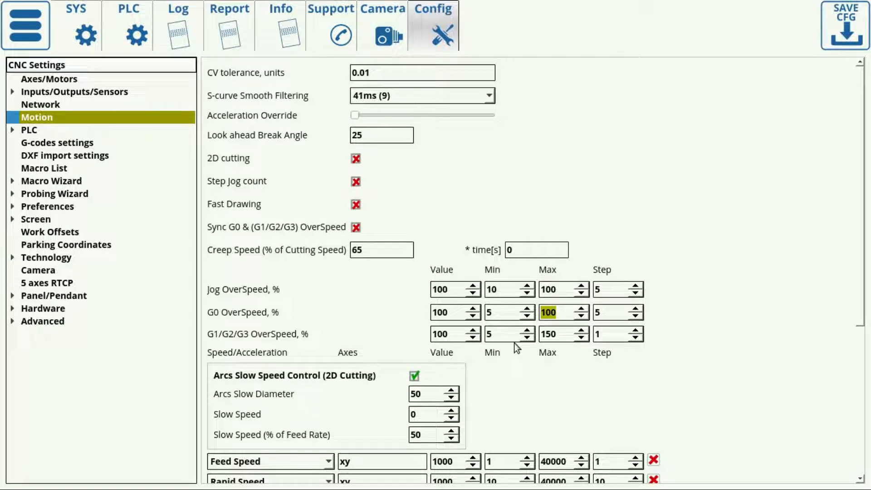
Set the G1/G2/G3 OverSpeed step to 5 and its maximum first to 100 and finally to 150.
drag(559, 335, 481, 335)
text(100)
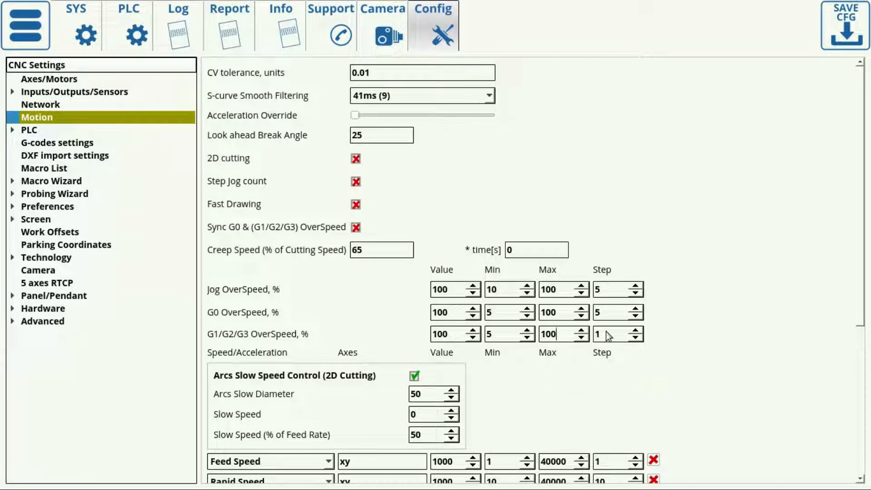
key(Tab)
text(5)
click(561, 337)
text(150)
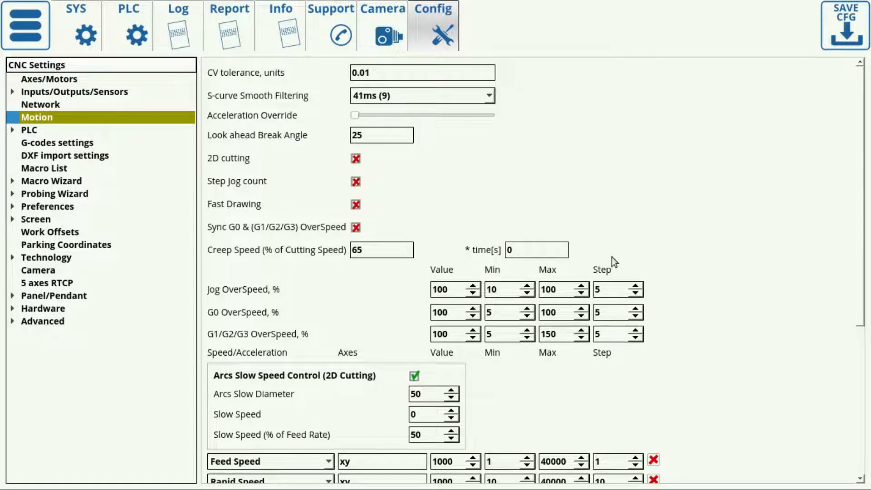
Review the Jog and G1/G2/G3 OverSpeed maximums and the Creep Speed percentage and time settings.
click(566, 291)
click(564, 335)
click(254, 333)
scroll(272, 354, down, 2)
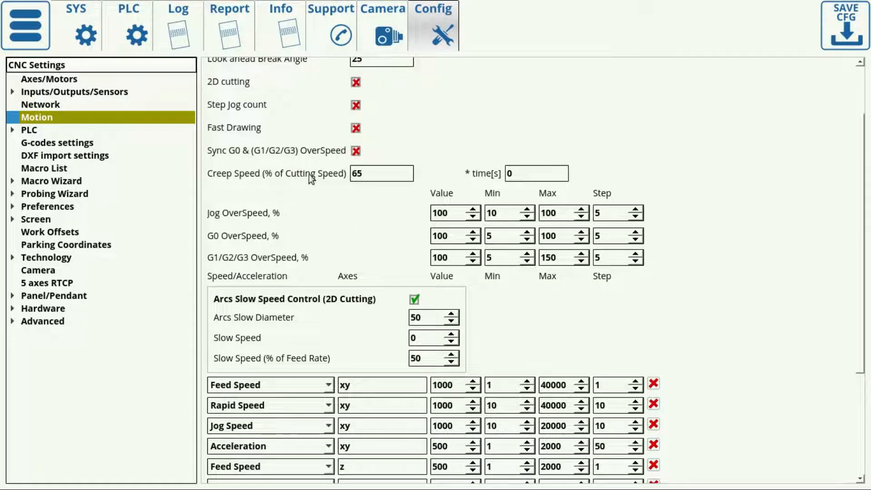
double_click(361, 172)
click(509, 174)
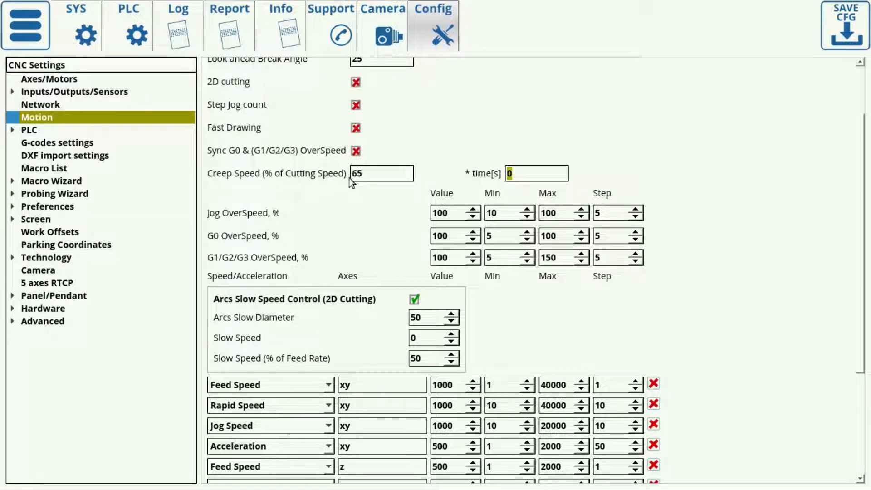
click(517, 175)
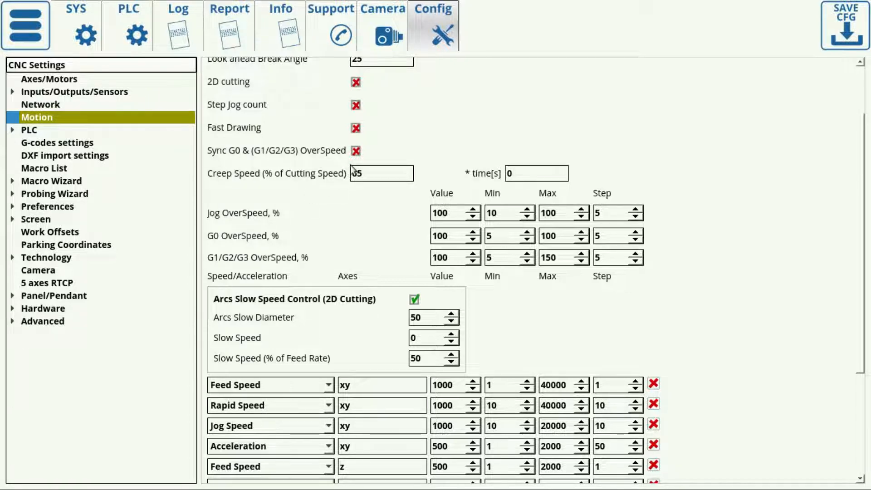
click(274, 188)
Examine the current values and the minimum and maximum limits of the OverSpeed rows.
click(450, 213)
click(450, 242)
click(439, 259)
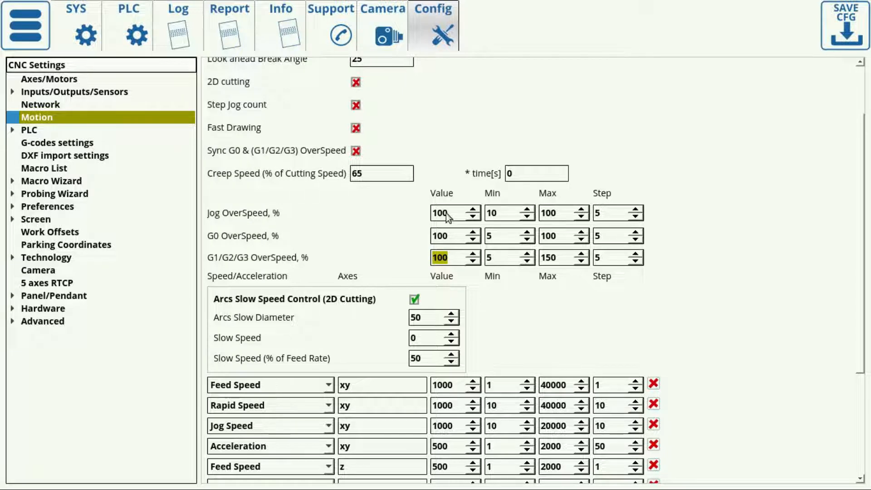
click(498, 212)
click(563, 215)
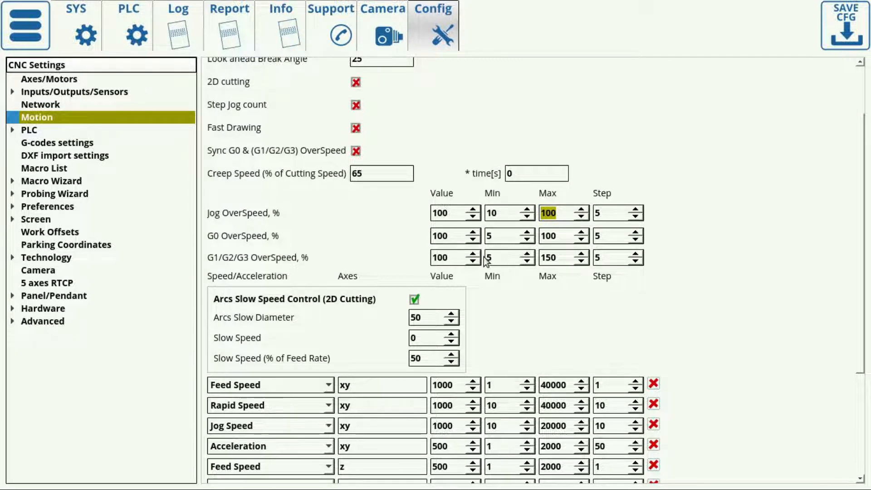
click(499, 258)
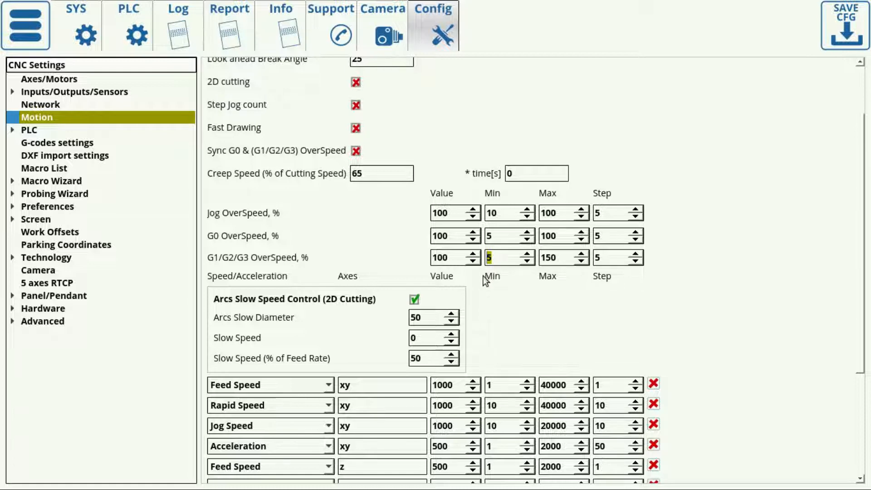
click(367, 252)
Disable Arcs Slow Speed Control (2D Cutting).
scroll(331, 301, down, 3)
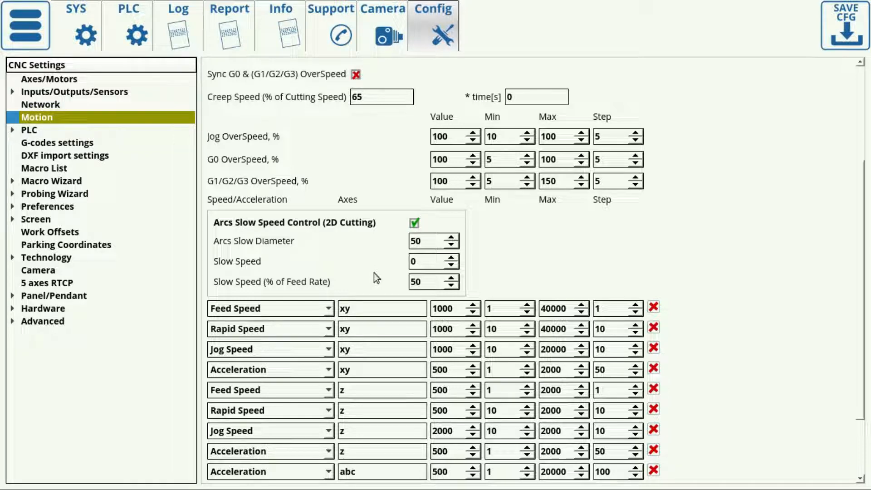
click(415, 222)
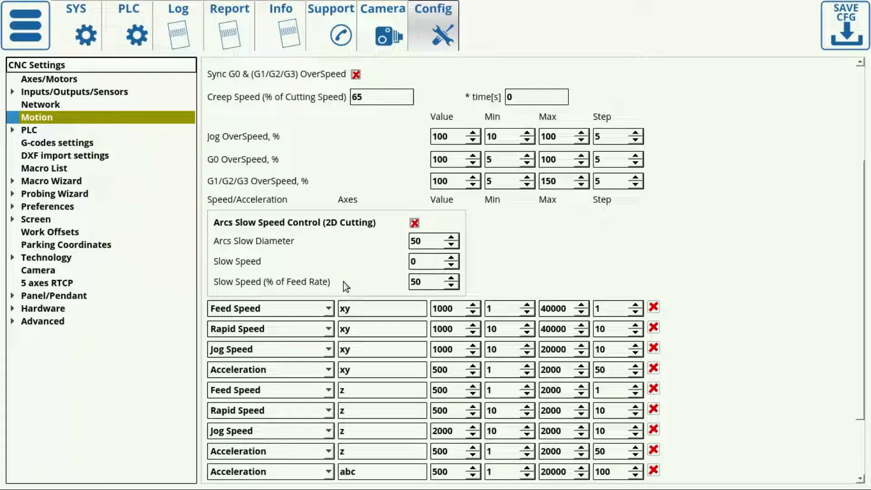
Open the Plasma Settings of the Plasma Cutting technology and examine the Arcs Slow Speed Control options.
double_click(52, 257)
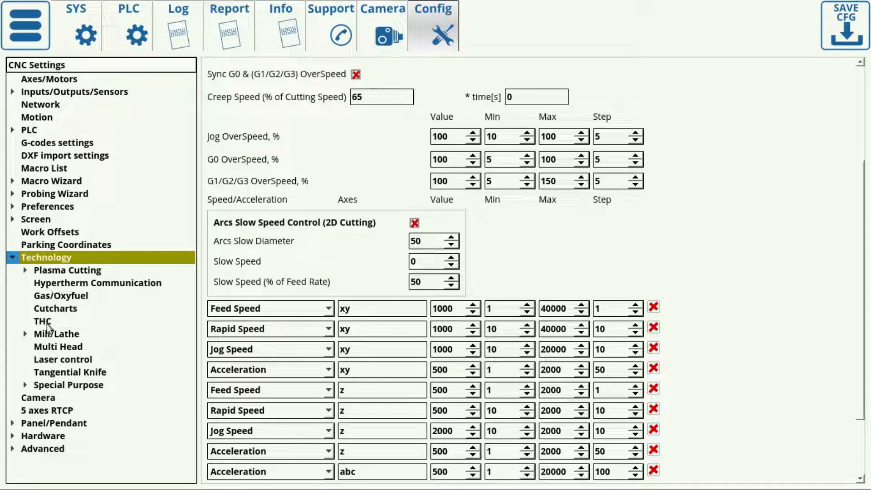
double_click(57, 271)
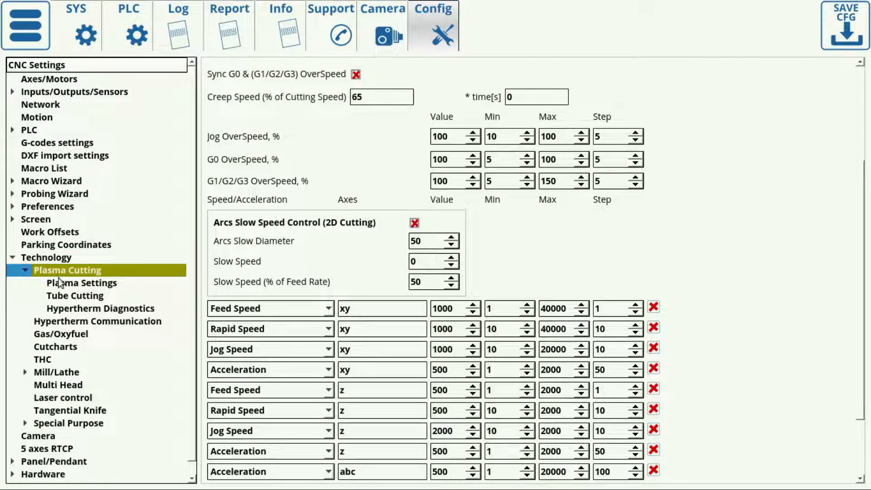
click(59, 283)
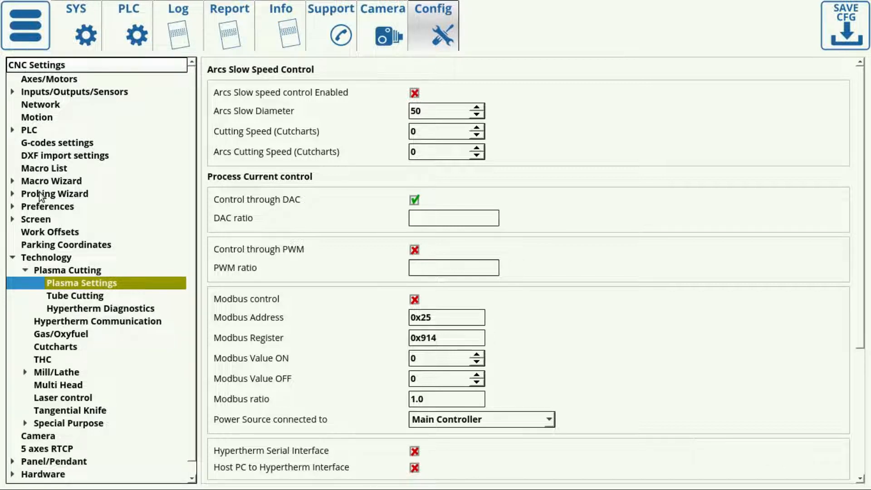
Return to the Motion settings and examine the Speed/Acceleration rows, starting with the axes of the xy Feed Speed row.
click(36, 118)
scroll(717, 263, down, 2)
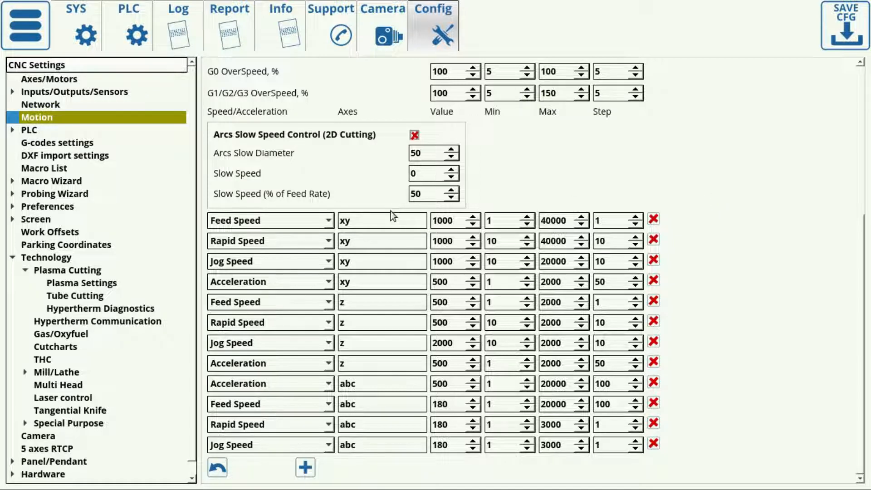
drag(356, 221, 343, 227)
click(581, 177)
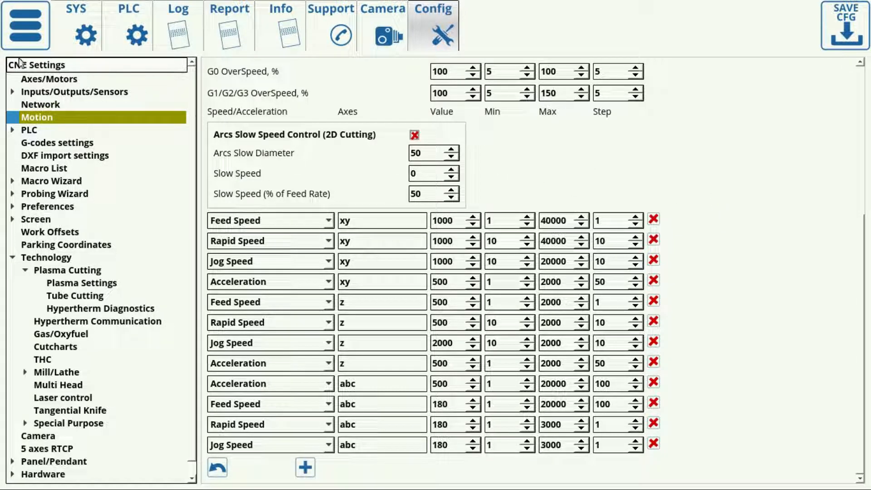
Look up the Speed table in the User Settings and return to the Speed/Acceleration rows of the Motion settings.
click(24, 20)
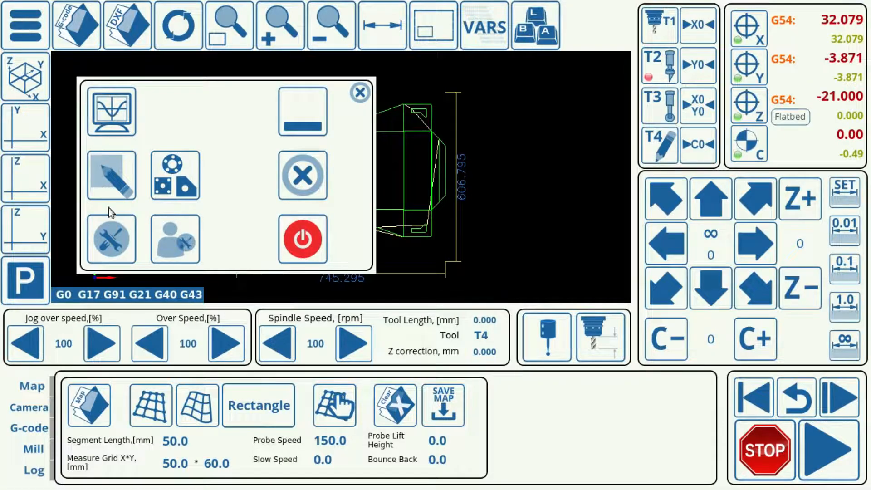
click(190, 246)
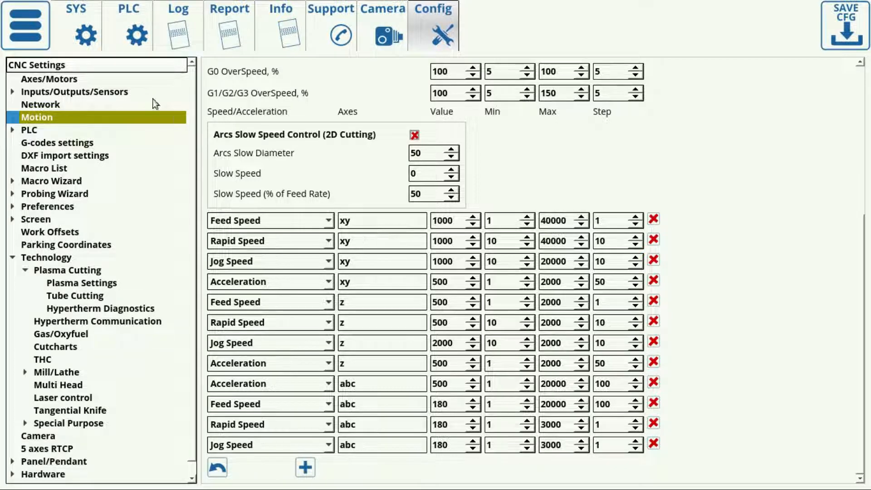
click(22, 22)
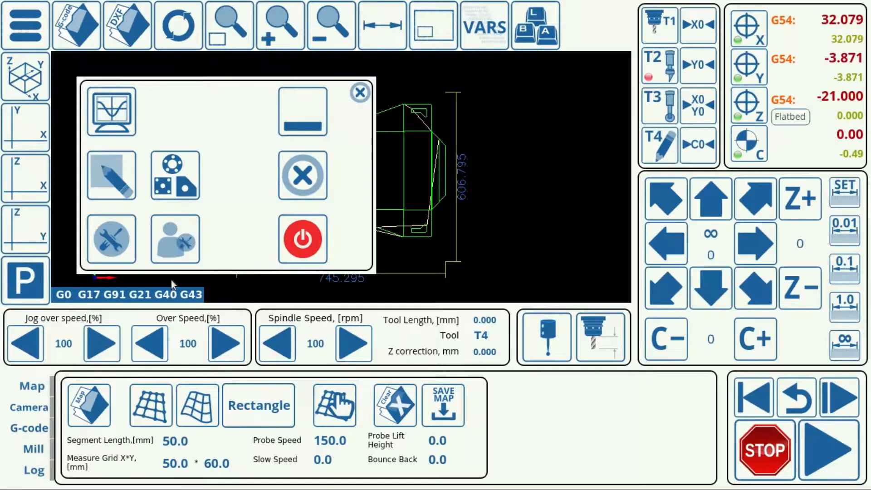
click(181, 244)
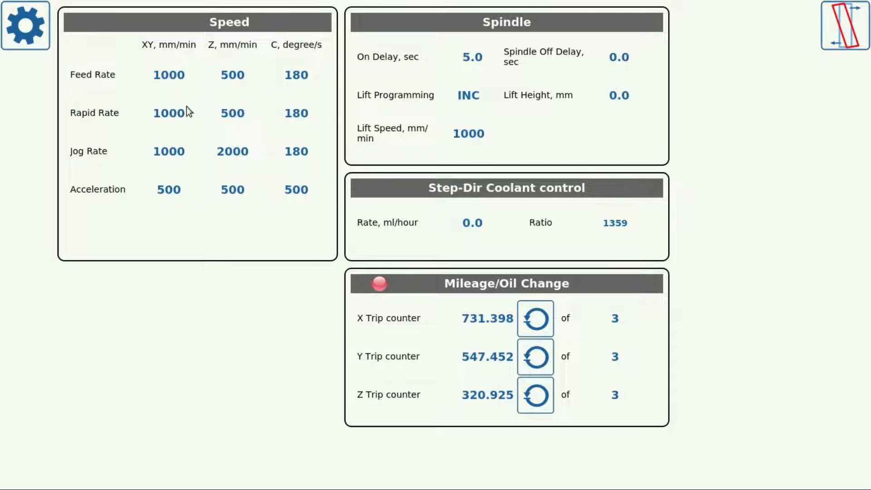
click(28, 29)
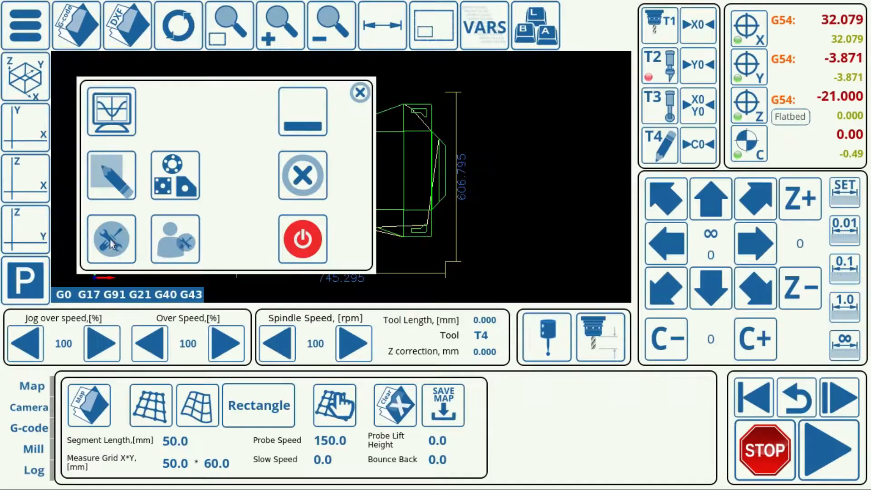
click(99, 234)
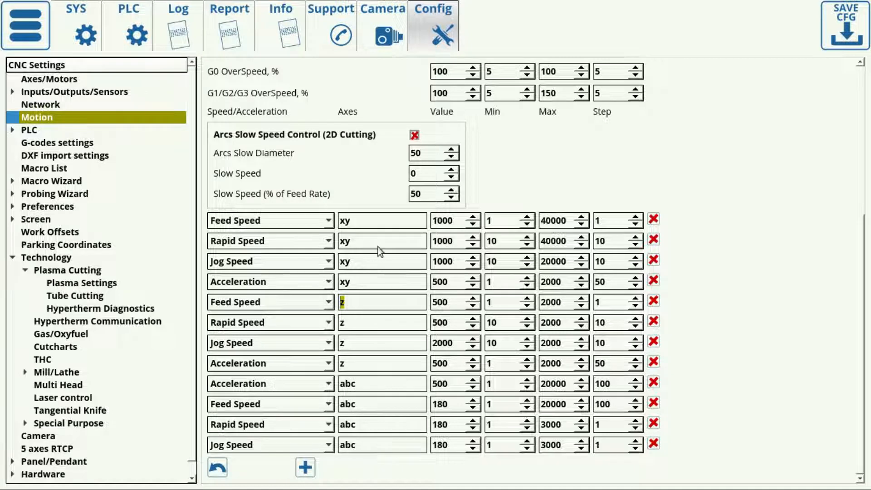
Examine the axes assigned to the xy, z and abc Speed/Acceleration rows.
click(341, 222)
click(354, 382)
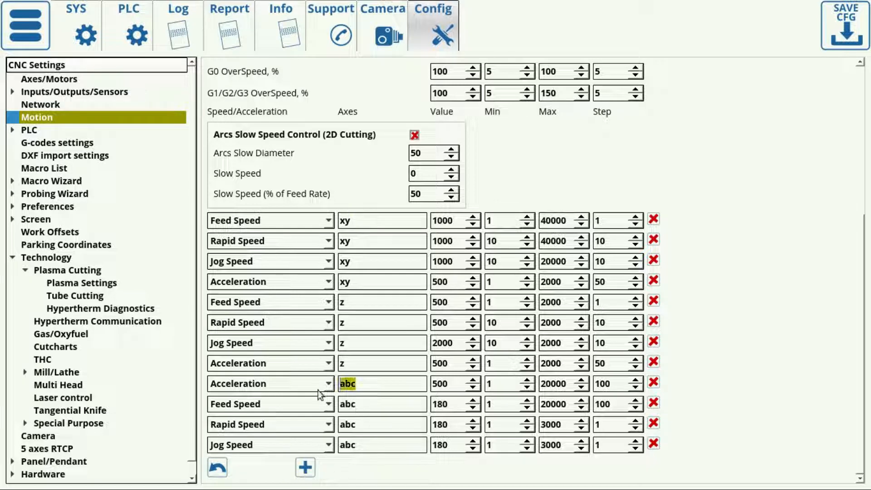
click(379, 386)
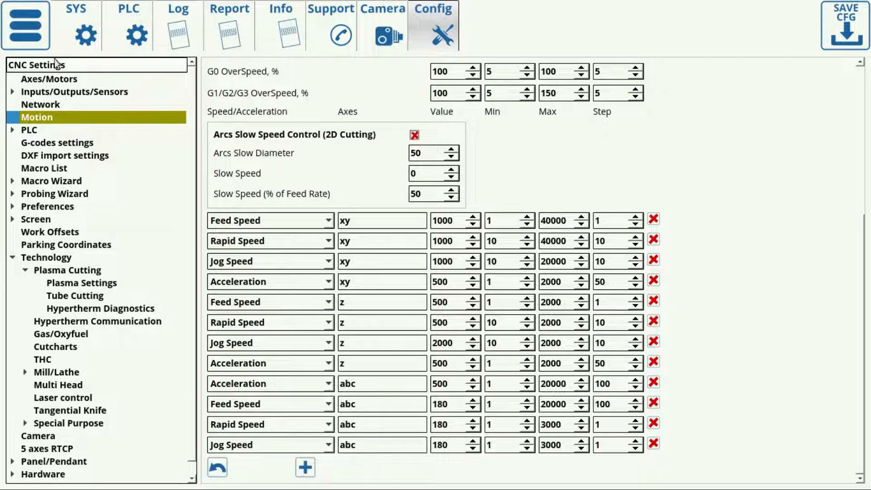
Check the XY, Z and C columns of the User Settings Speed table against the axis groups in the Motion settings.
click(30, 28)
click(170, 238)
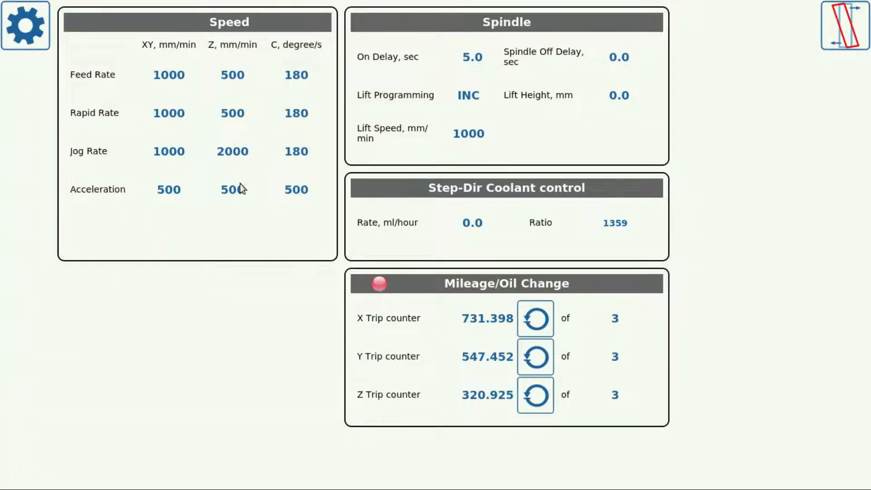
click(38, 31)
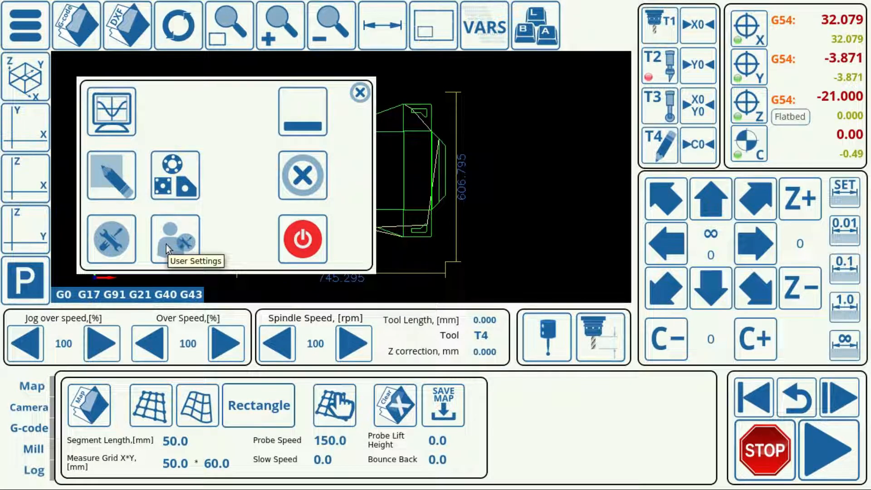
click(166, 244)
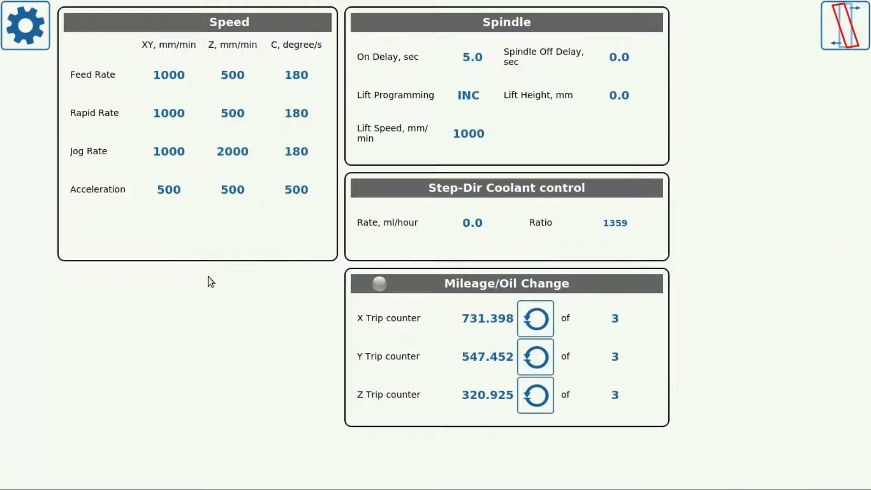
click(38, 45)
click(116, 243)
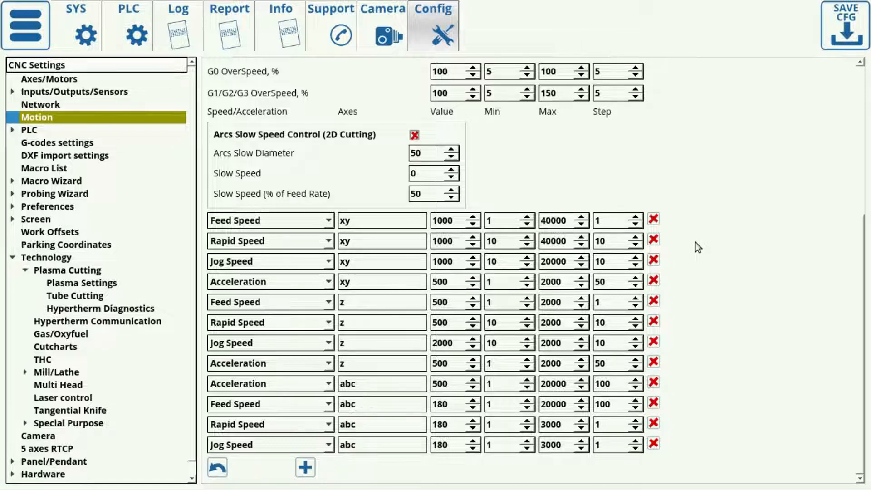
Compare the feed, rapid and jog rates in the User Settings with the matching rows in the Motion settings.
click(27, 27)
click(177, 225)
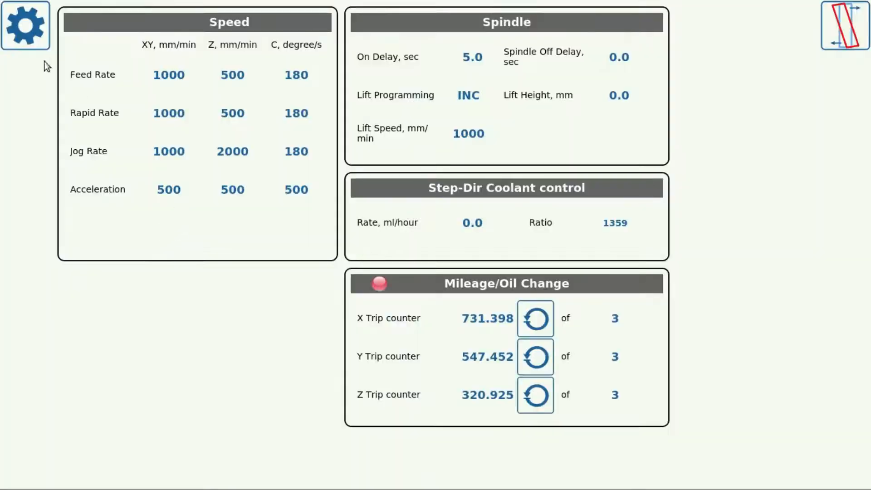
click(24, 25)
click(112, 237)
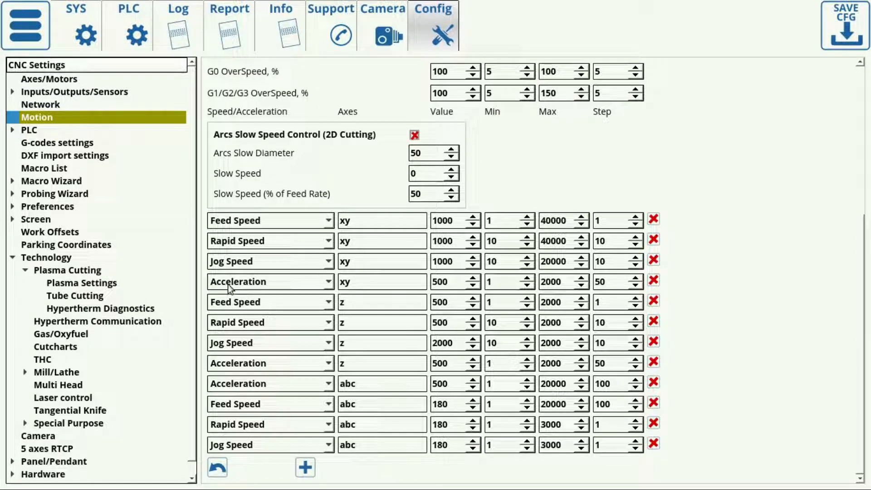
click(23, 39)
click(171, 243)
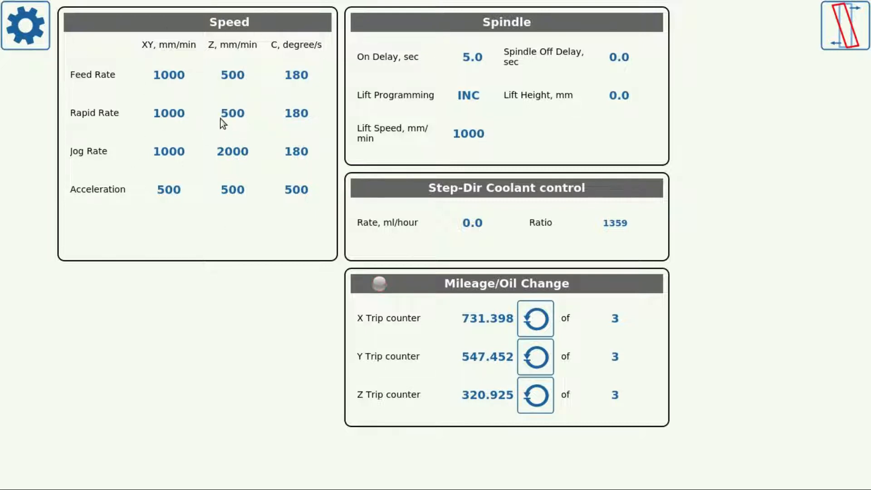
click(35, 45)
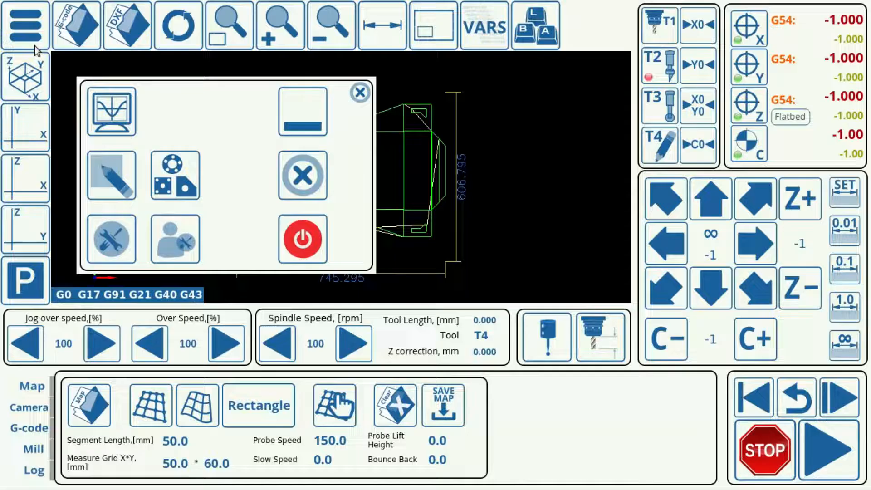
click(129, 240)
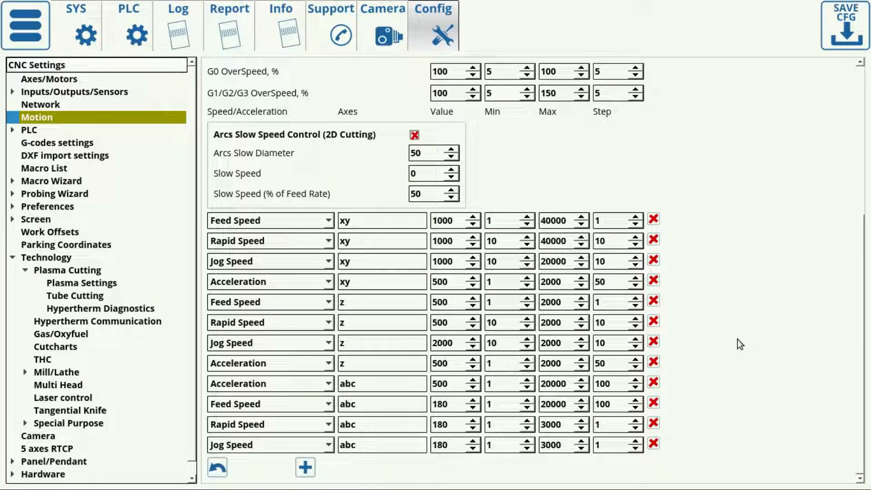
Review the acceleration values in the User Settings and return to the Motion settings.
click(48, 44)
click(169, 238)
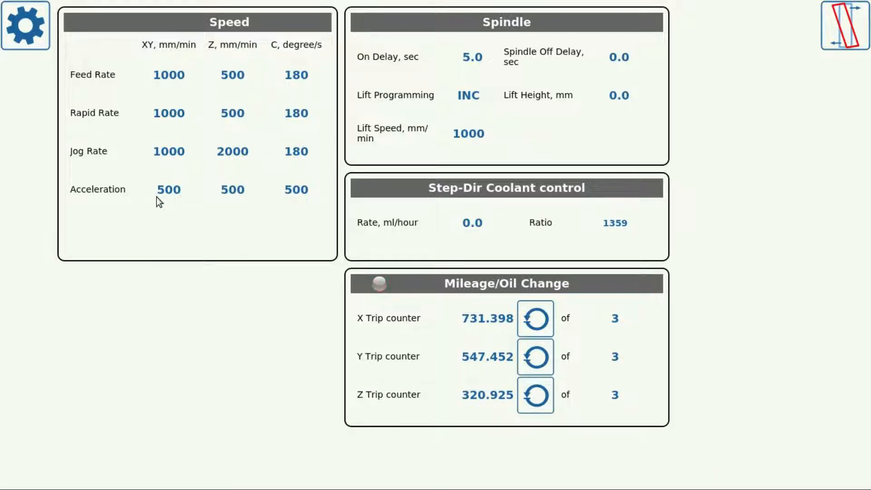
click(45, 33)
click(109, 251)
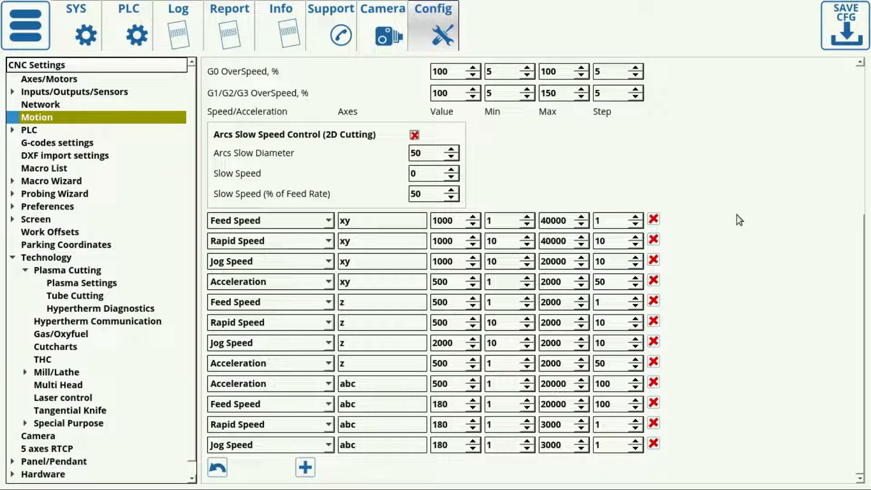
Review the Motion settings from CV tolerance and smoothing options through to the Speed/Acceleration rows.
scroll(744, 198, up, 5)
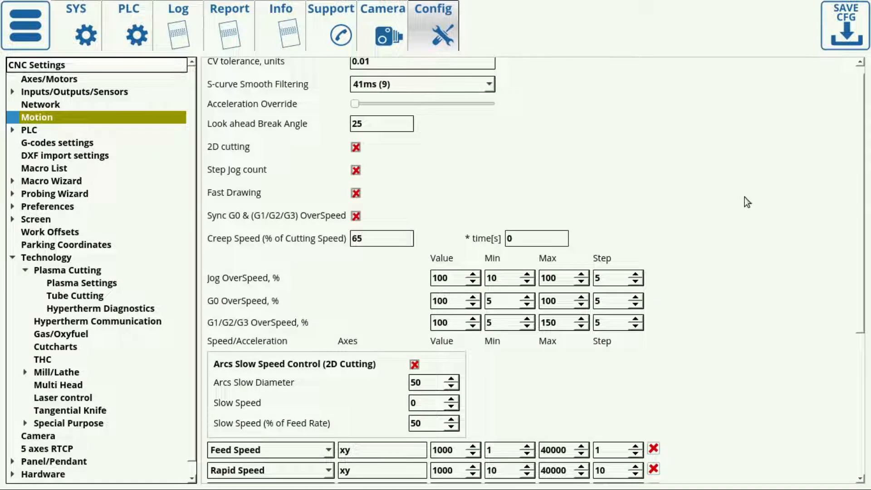
scroll(745, 196, down, 5)
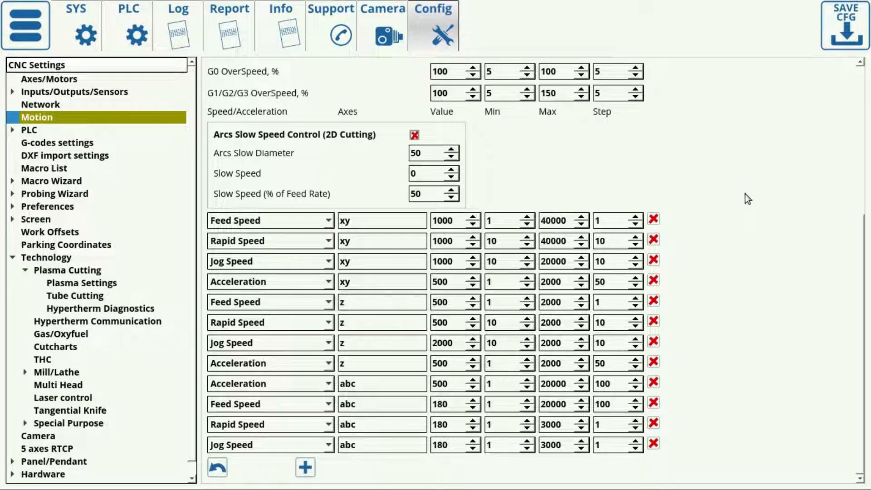
scroll(746, 197, up, 5)
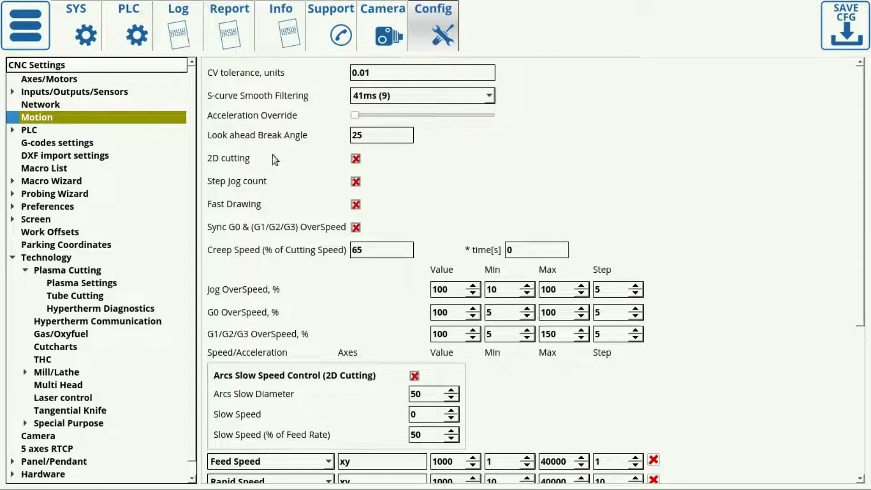